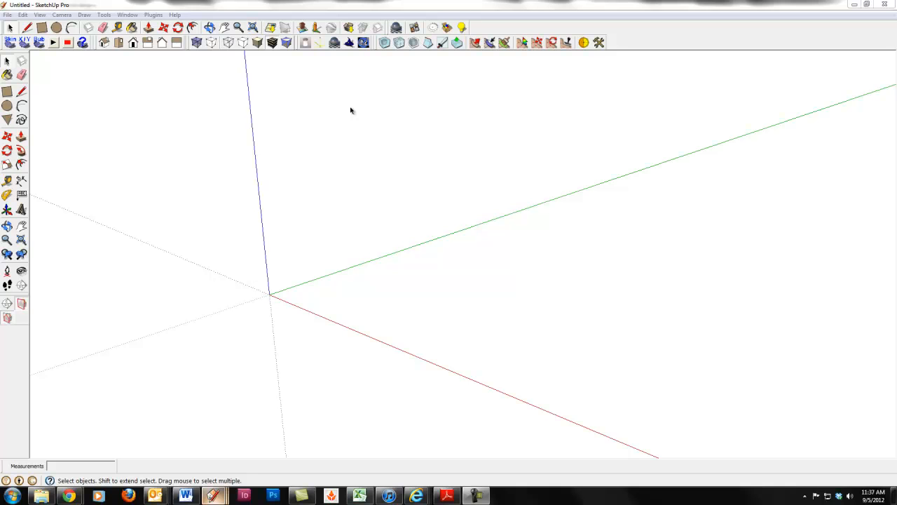
Draw a closed upright rectangle with the Line tool, about 16.7' long parallel to the green axis and 5.9' high at its near end
left_click(22, 92)
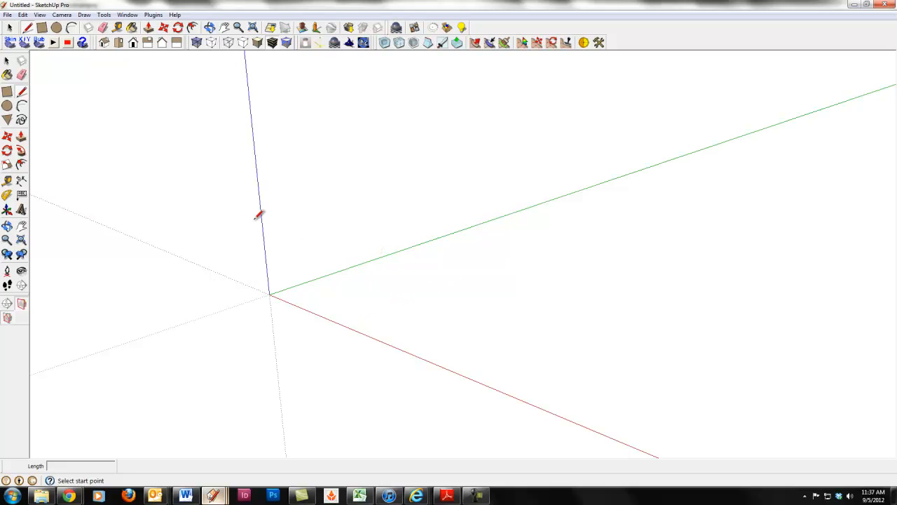
left_click(412, 302)
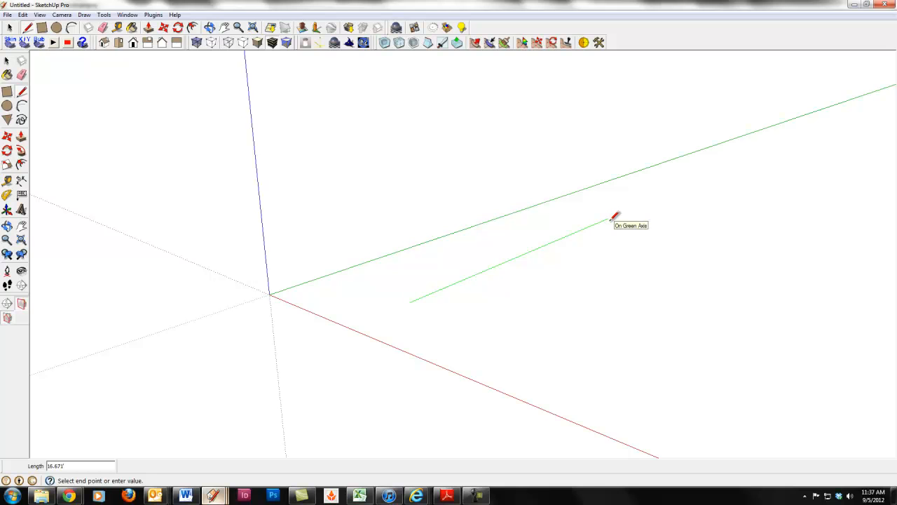
left_click(608, 219)
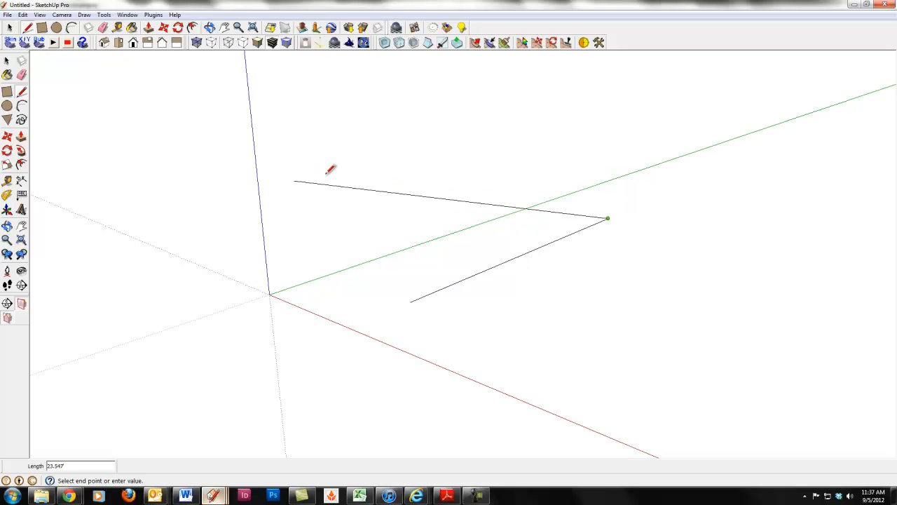
left_click(615, 118)
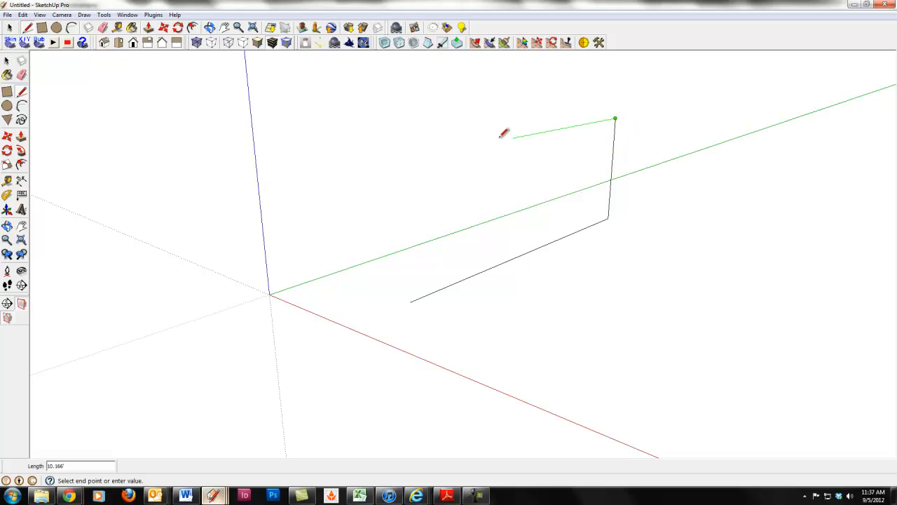
left_click(406, 158)
left_click(410, 302)
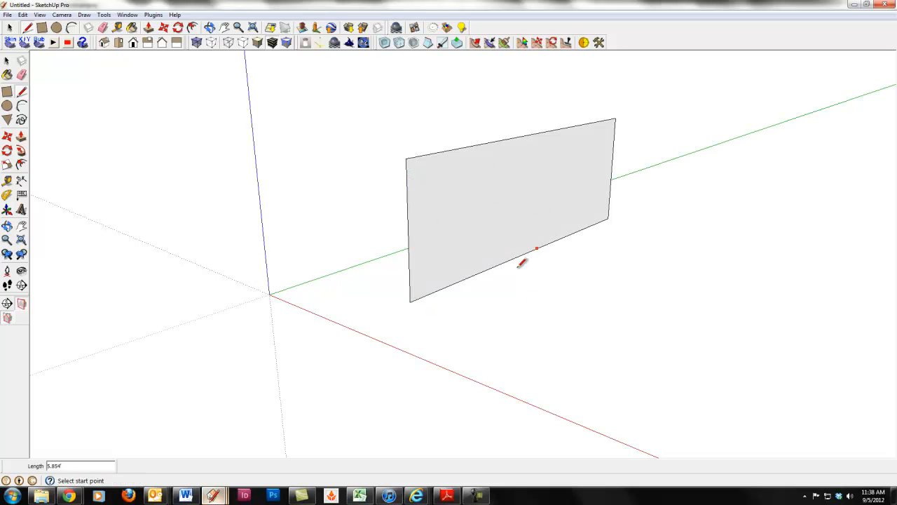
scroll(578, 330, "down", 1)
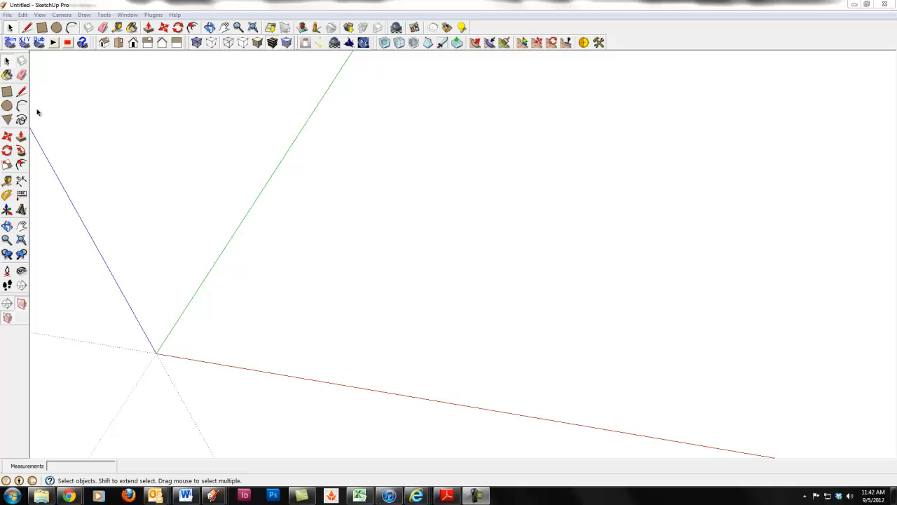
Draw an irregular chain of connected straight lines between the green and red axes, leaving the outline open
left_click(21, 91)
left_click(262, 316)
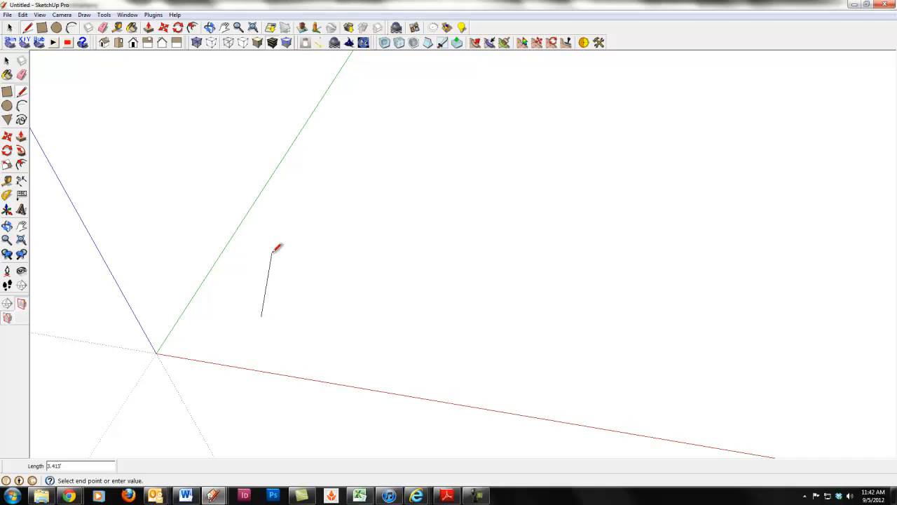
left_click(272, 252)
key("Escape")
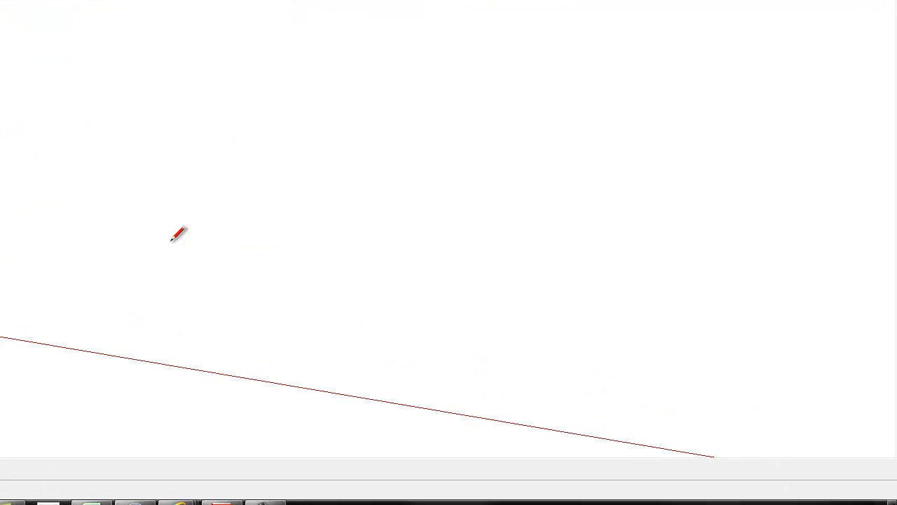
left_click(0, 258)
left_click(104, 240)
left_click(92, 167)
left_click(105, 137)
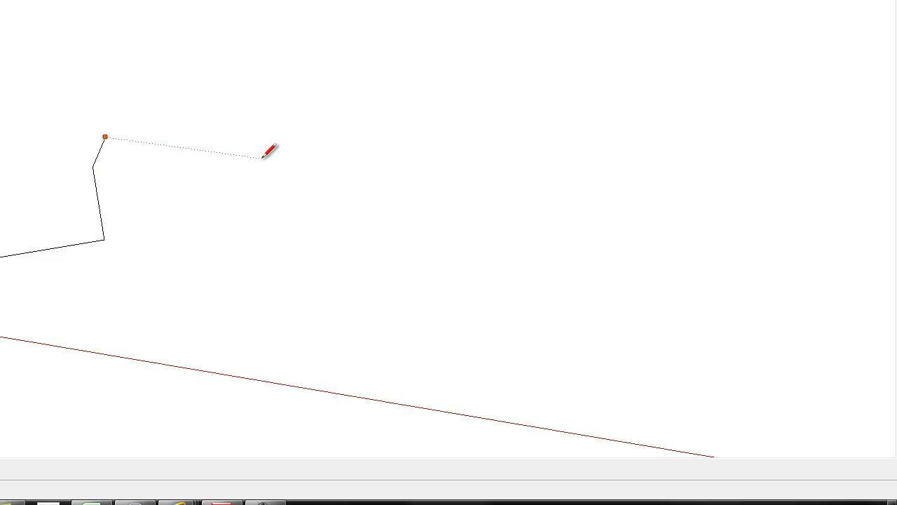
left_click(261, 157)
left_click(319, 271)
left_click(340, 25)
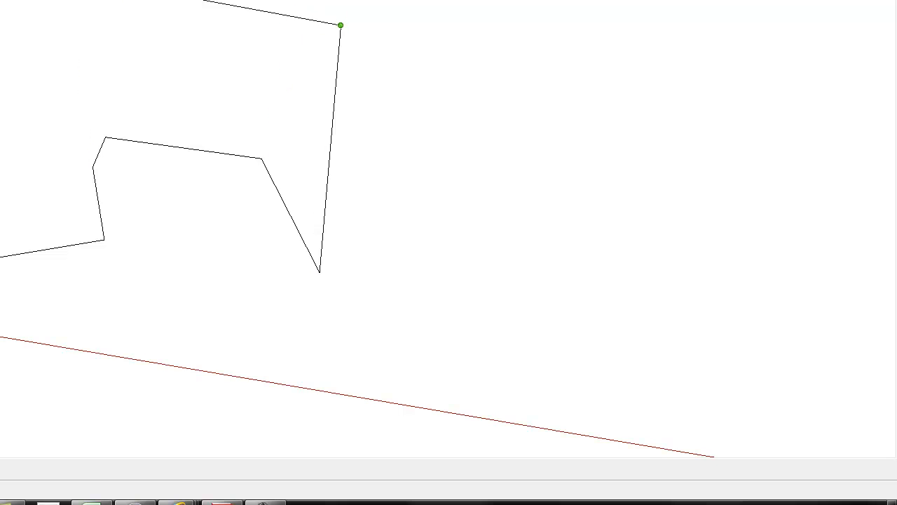
left_click(14, 0)
key("space")
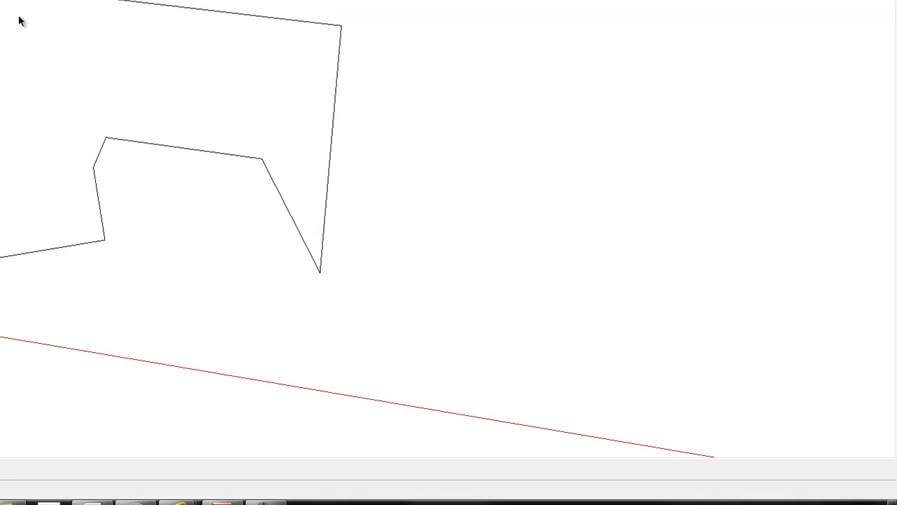
mouse_move(604, 347)
middle_mouse_down()
mouse_move(501, 210)
mouse_move(438, 157)
mouse_move(374, 174)
mouse_move(581, 204)
mouse_move(597, 290)
mouse_move(548, 402)
mouse_move(619, 404)
mouse_move(608, 396)
middle_mouse_up()
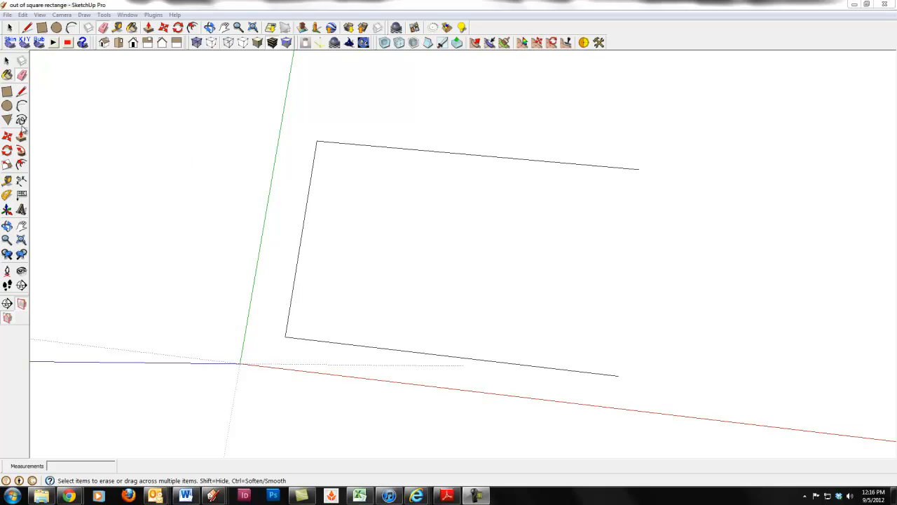
Close the open side of the four-sided outline with a line between its two free endpoints
left_click(21, 91)
left_click(618, 375)
left_click(640, 168)
key("Escape")
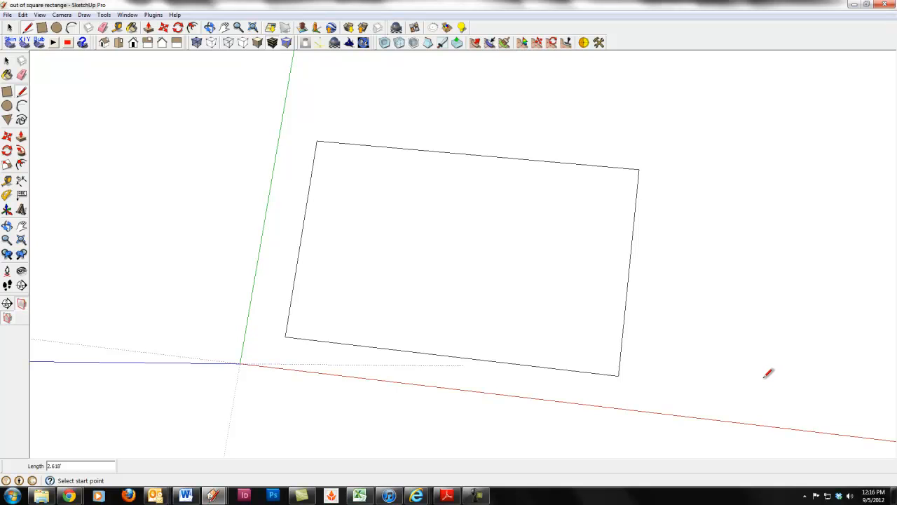
Draw a diagonal line across the four-sided outline, from the far corner near the green axis to the opposite near corner
mouse_move(708, 411)
middle_mouse_down()
mouse_move(699, 206)
mouse_move(707, 306)
mouse_move(714, 185)
mouse_move(683, 193)
middle_mouse_up()
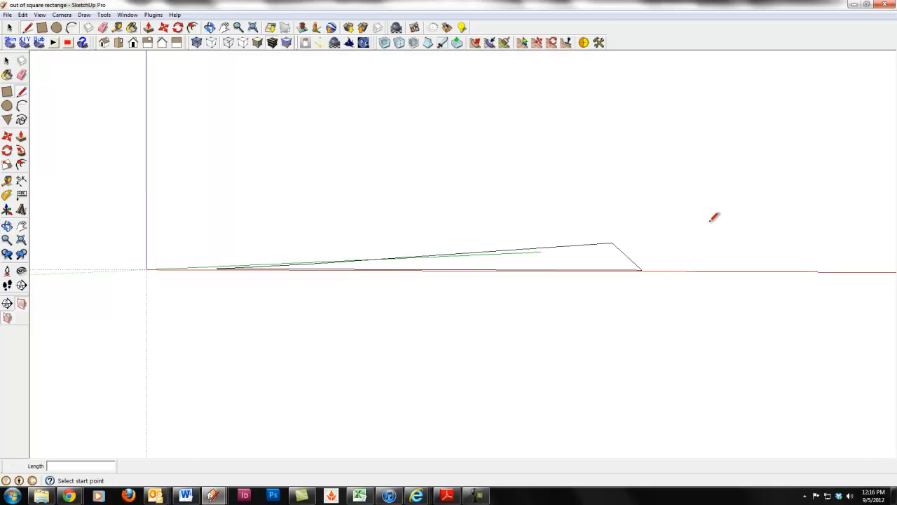
scroll(713, 217, "up", 1)
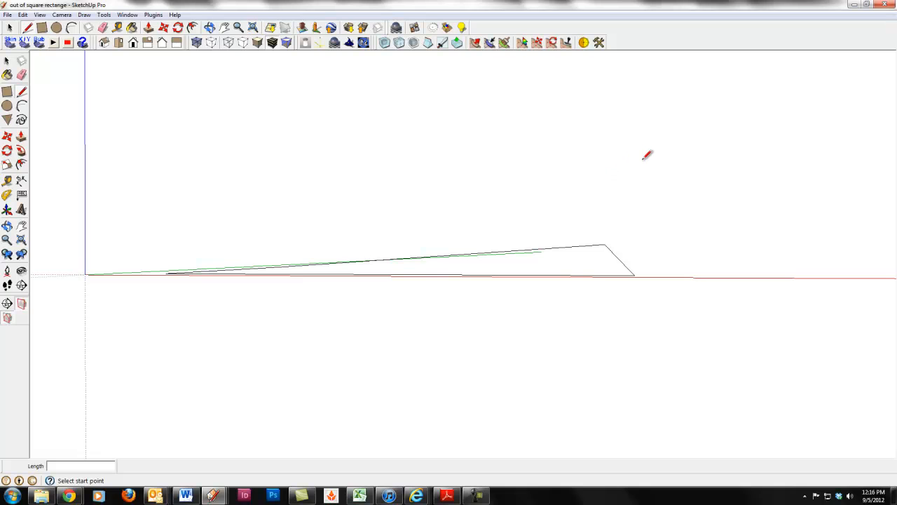
mouse_move(652, 155)
middle_mouse_down()
mouse_move(647, 183)
mouse_move(671, 204)
mouse_move(680, 454)
middle_mouse_up()
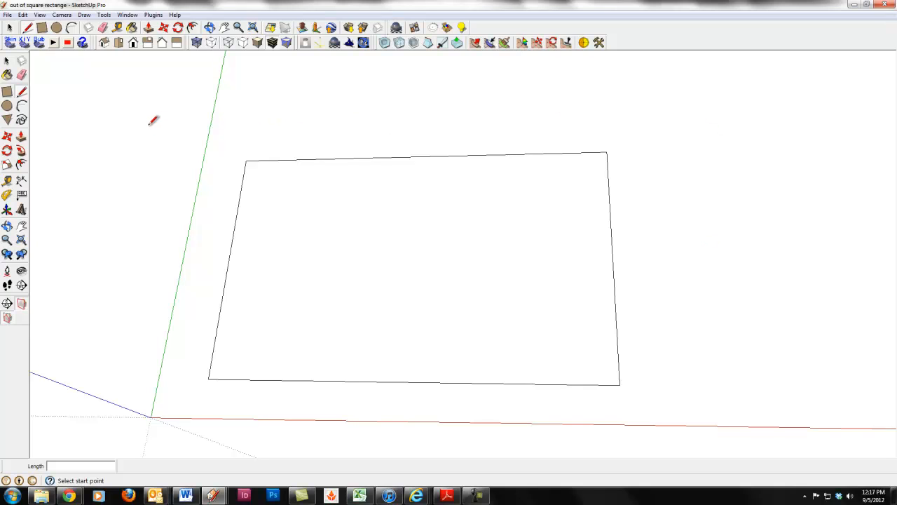
left_click(246, 161)
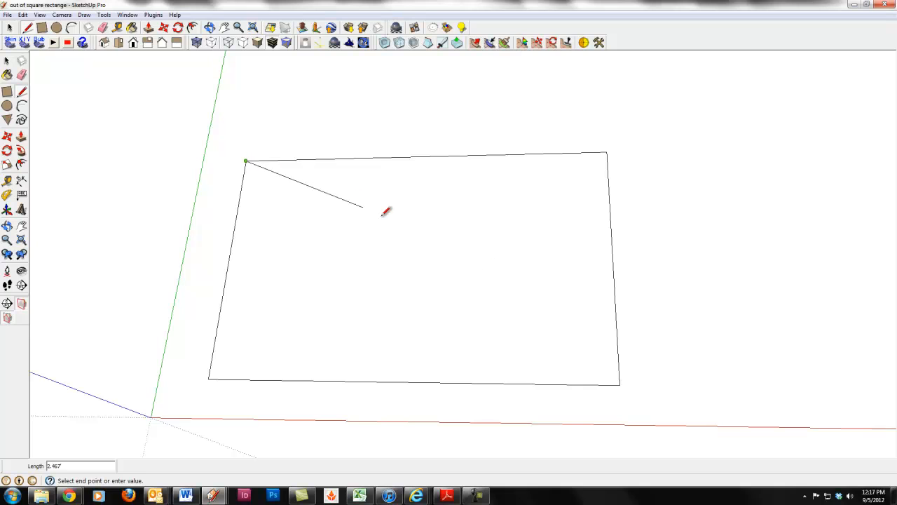
left_click(620, 383)
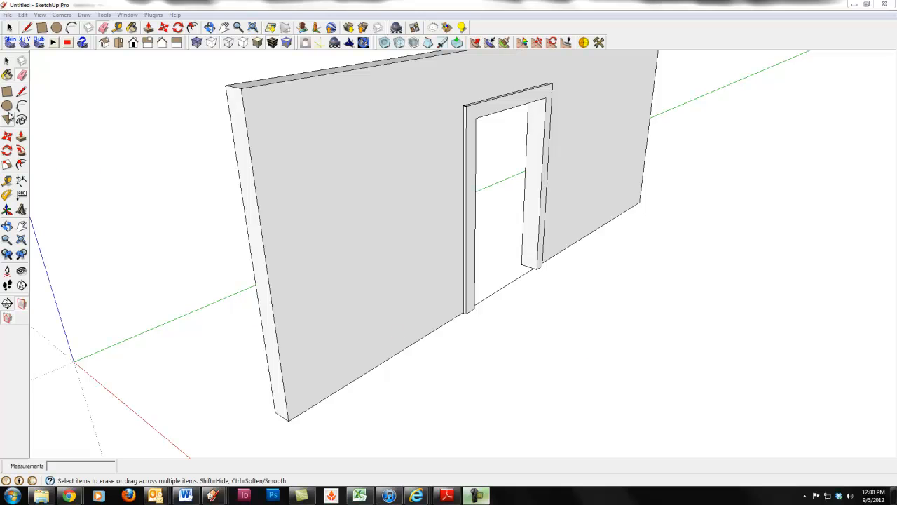
Outline a baseboard strip on the wall, running parallel to the green axis from the door trim to the wall's near edge and back along the base
left_click(22, 92)
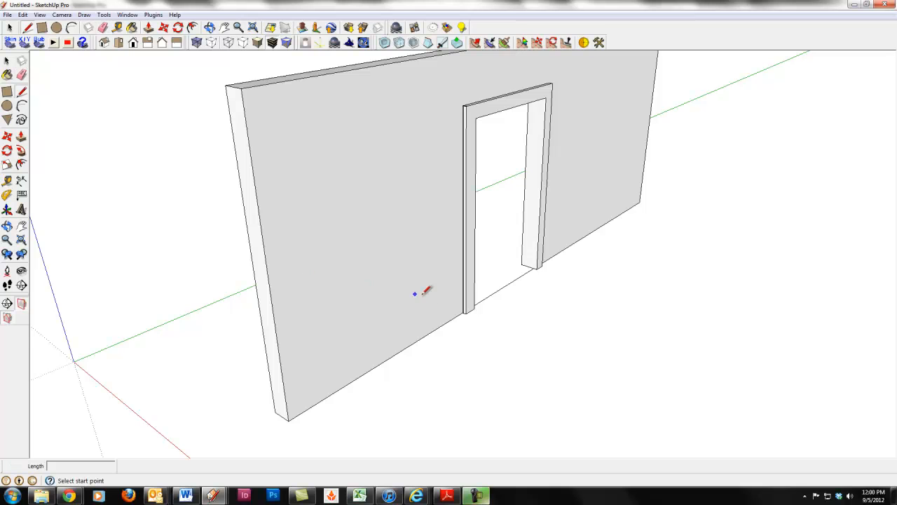
scroll(463, 300, "up", 4)
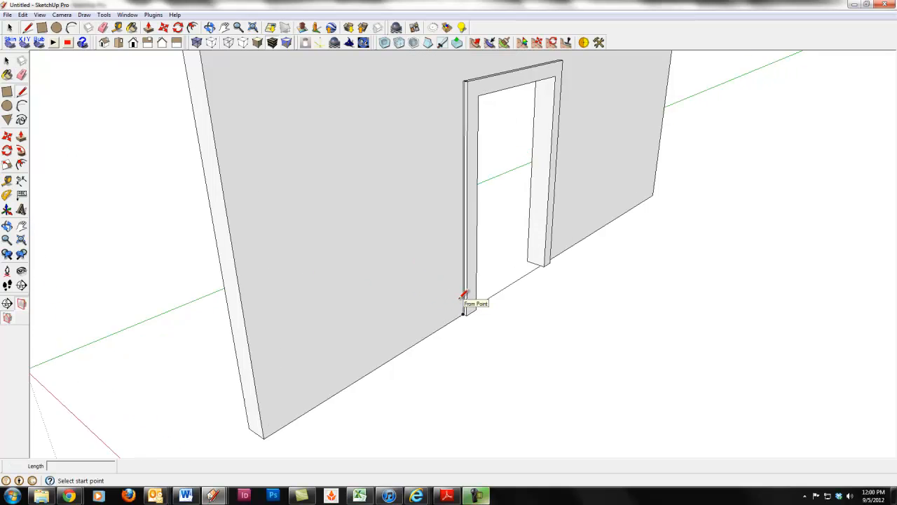
left_click(468, 323)
scroll(368, 335, "down", 4)
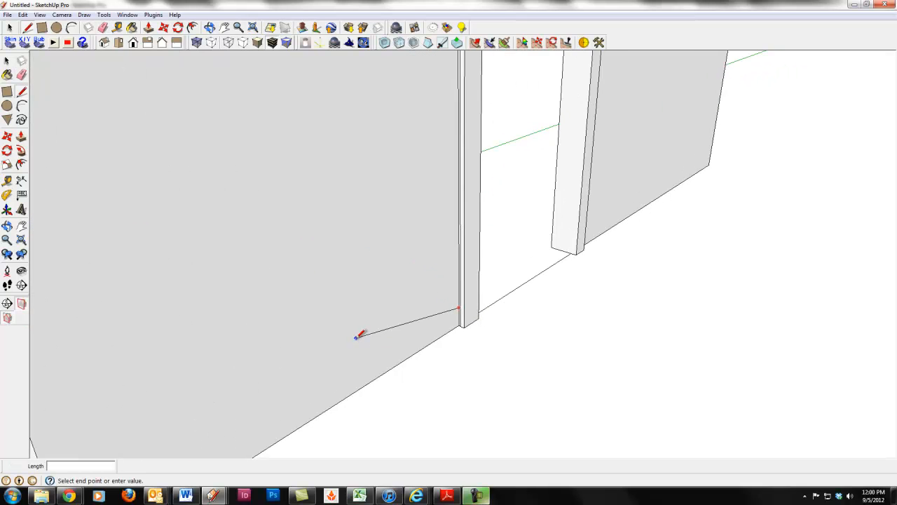
scroll(345, 341, "down", 3)
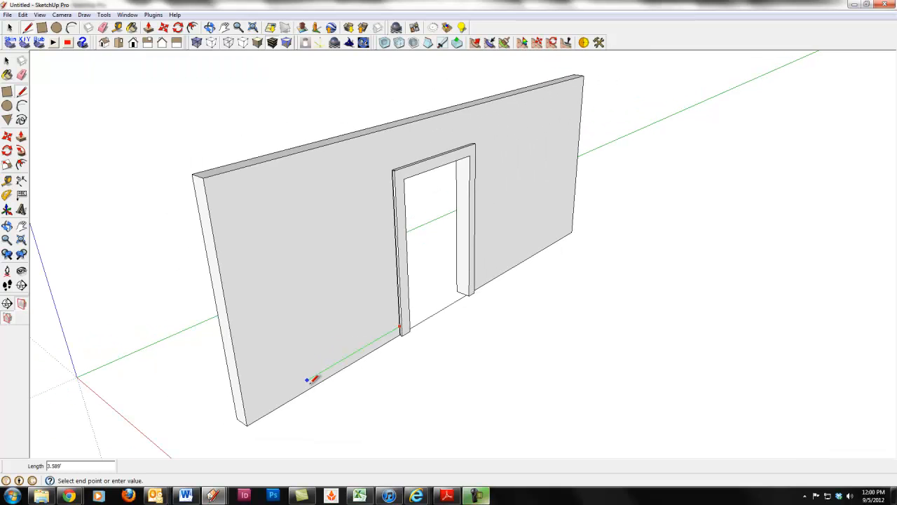
left_click(248, 416)
left_click(247, 424)
scroll(369, 361, "up", 2)
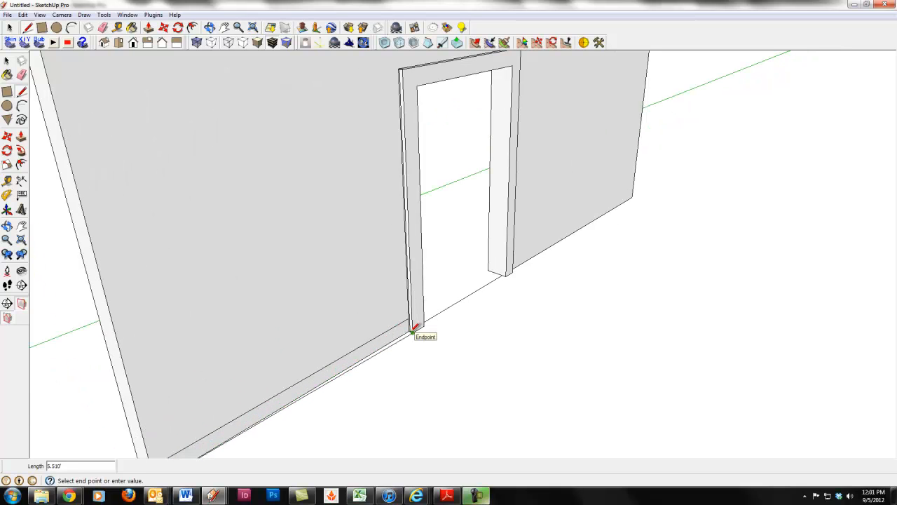
left_click(411, 328)
scroll(402, 343, "up", 3)
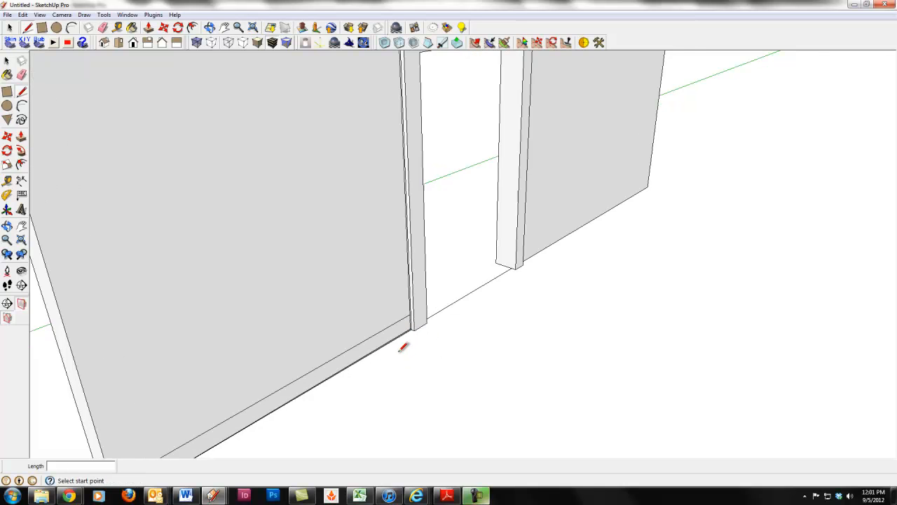
Draw a line up the door trim from the baseboard outline's bottom endpoint to the end of its upper line
scroll(403, 341, "up", 2)
mouse_move(461, 285)
middle_mouse_down()
mouse_move(563, 332)
mouse_move(469, 307)
middle_mouse_up()
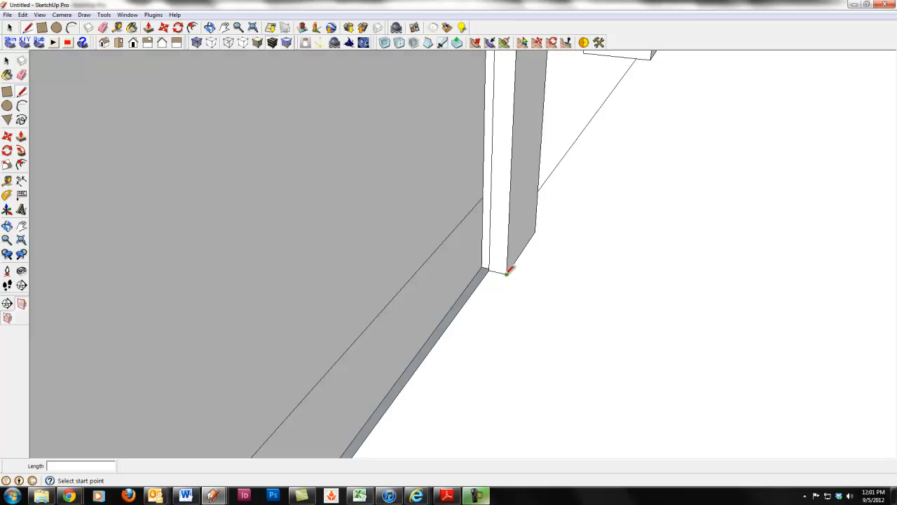
mouse_move(519, 350)
middle_mouse_down()
mouse_move(449, 356)
mouse_move(354, 322)
mouse_move(469, 279)
mouse_move(513, 296)
middle_mouse_up()
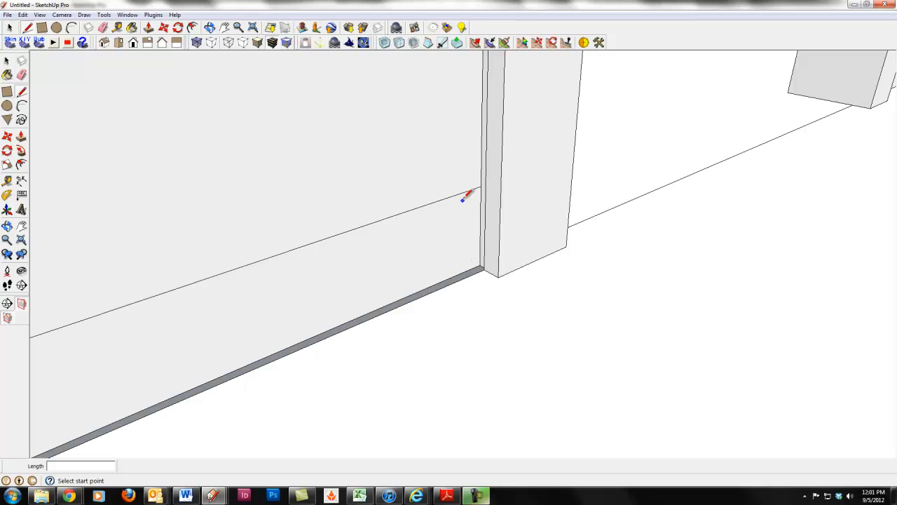
left_click(484, 268)
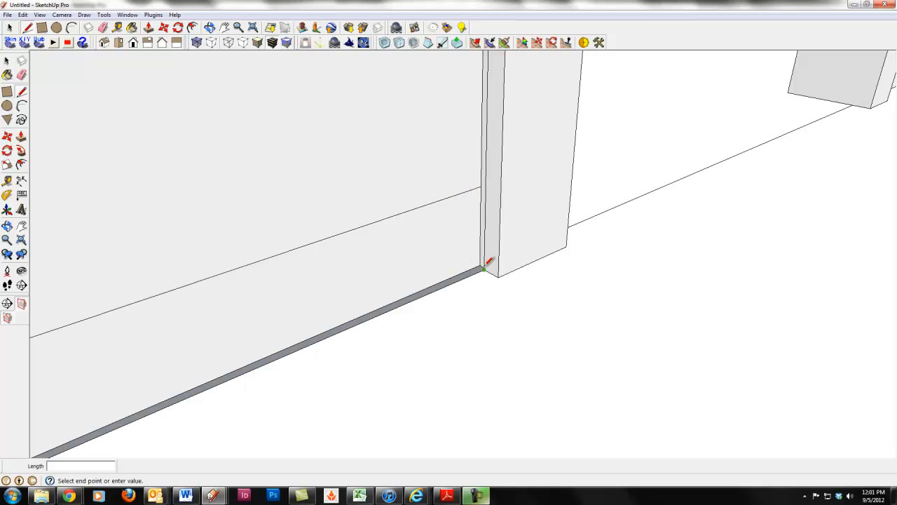
left_click(482, 187)
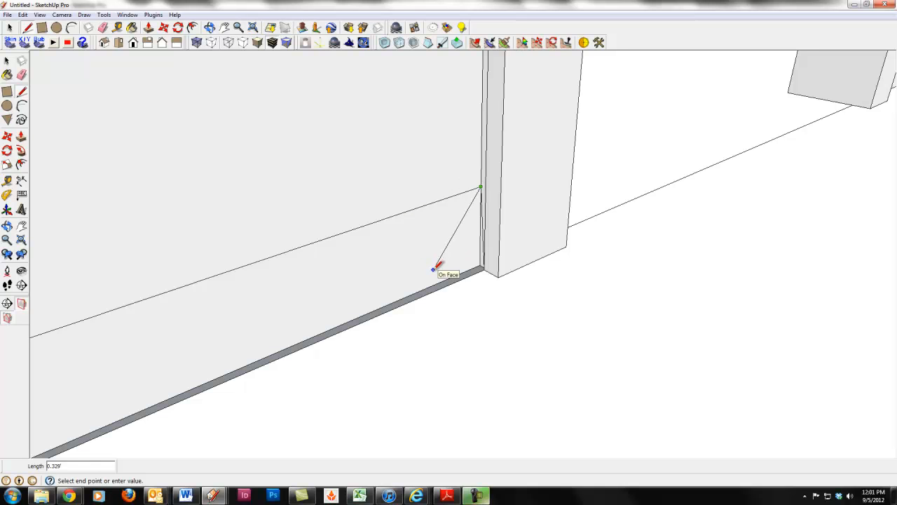
key("Escape")
scroll(531, 308, "down", 3)
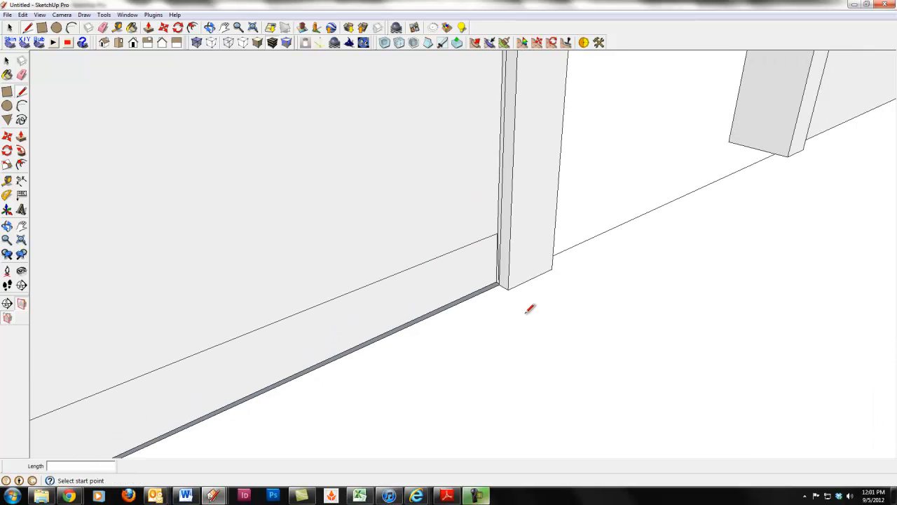
scroll(531, 311, "down", 1)
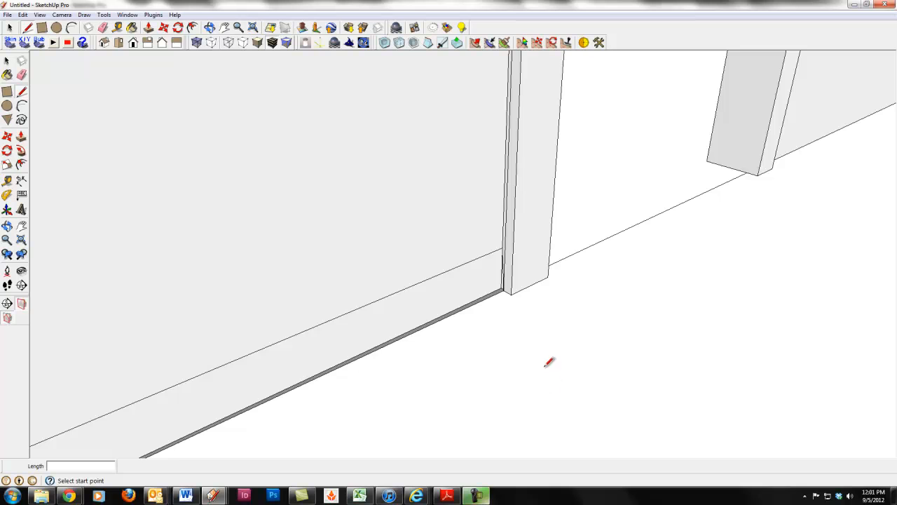
scroll(550, 362, "down", 2)
scroll(553, 364, "down", 3)
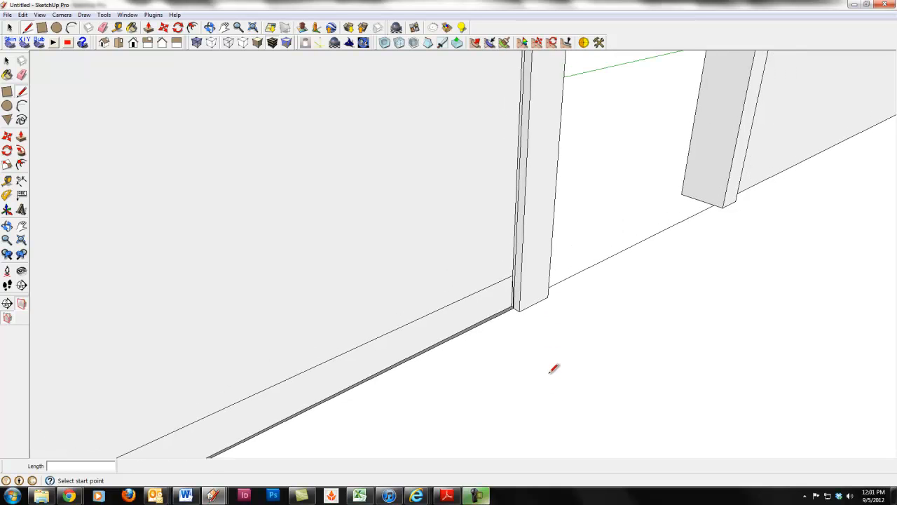
middle_click_drag(538, 385, 458, 368)
scroll(458, 371, "down", 2)
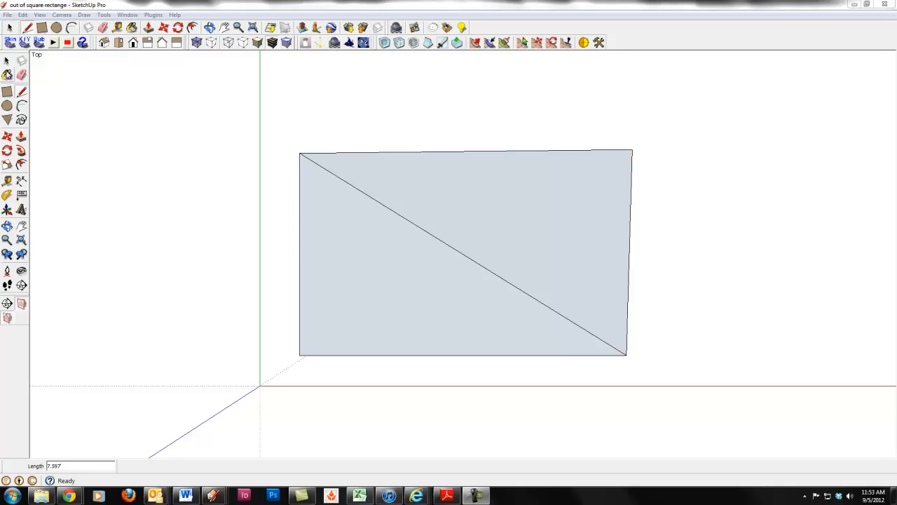
Try hiding the diagonal edge across the four-sided shape, and undo the hiding
left_click(350, 183)
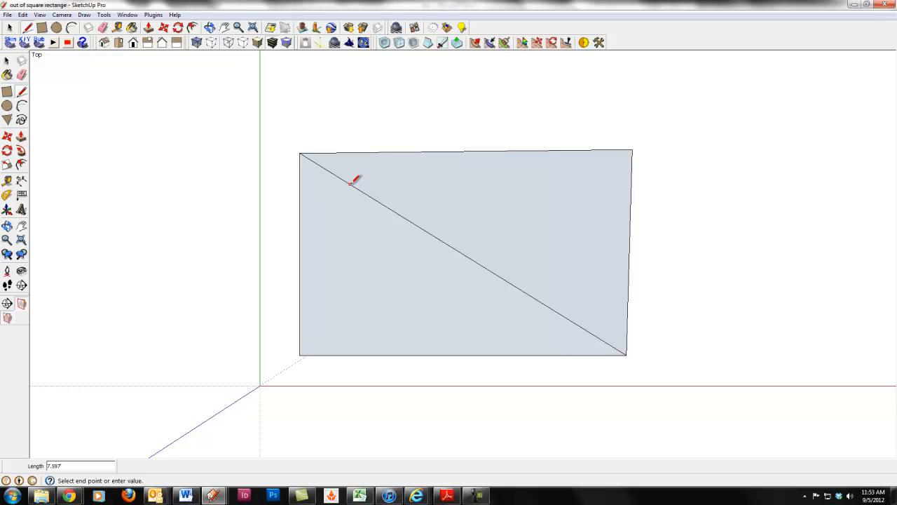
key("space")
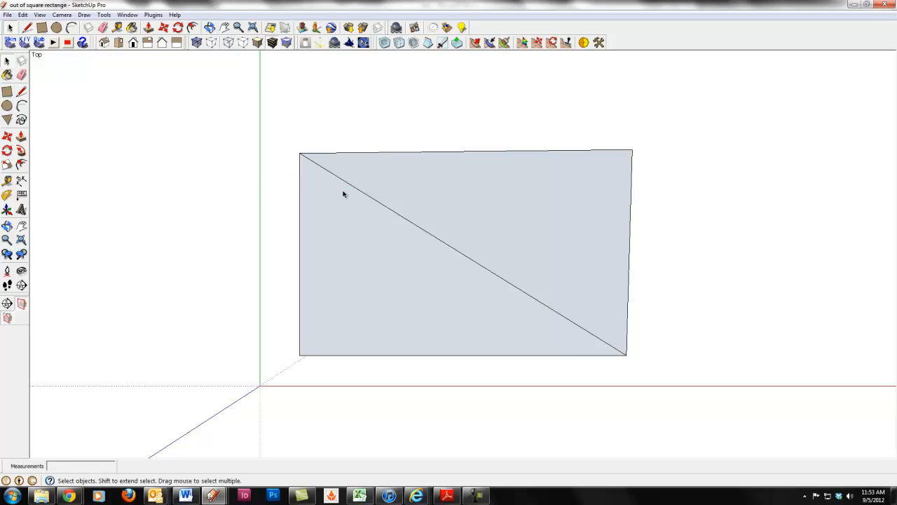
left_click(366, 195)
left_click(366, 196)
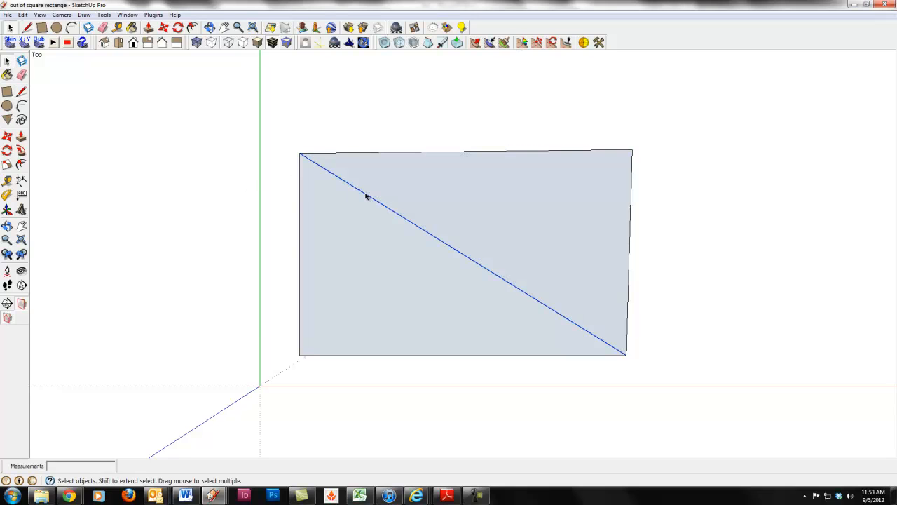
right_click(365, 197)
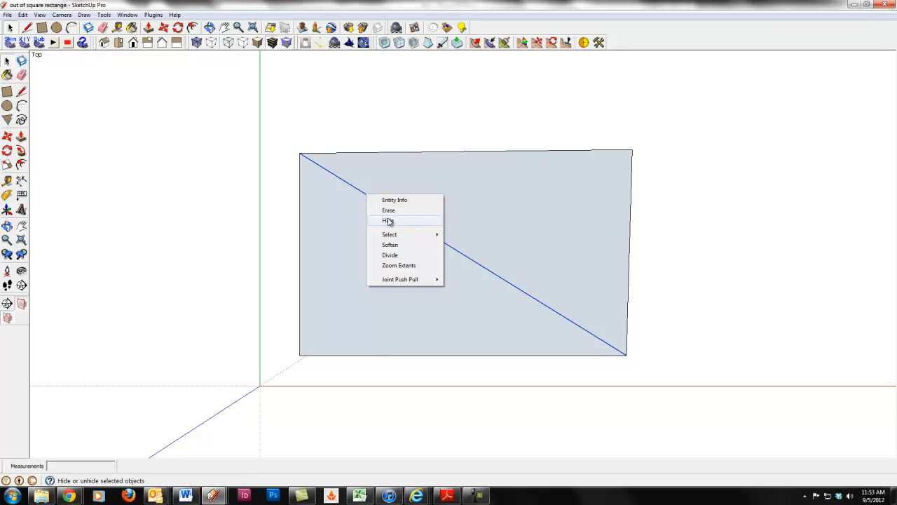
left_click(388, 221)
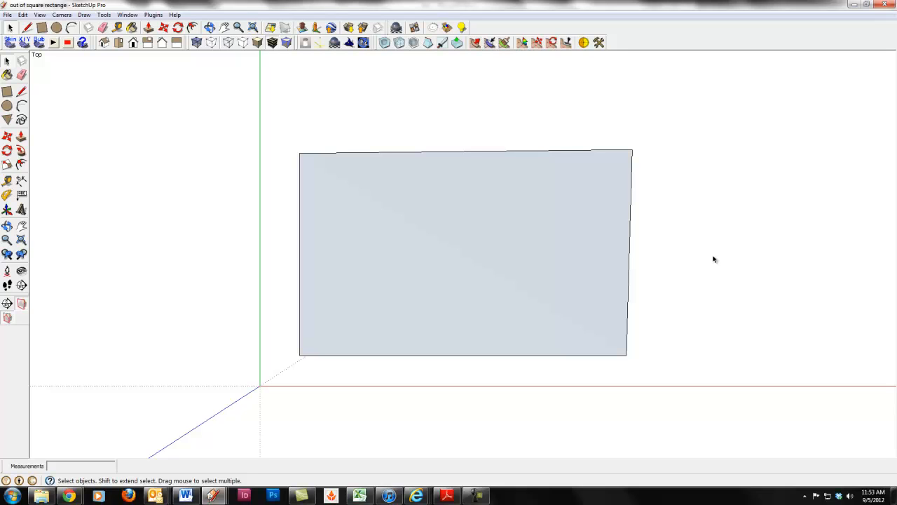
key("ctrl+z")
Add a new layer named "hidden lines"
left_click(124, 17)
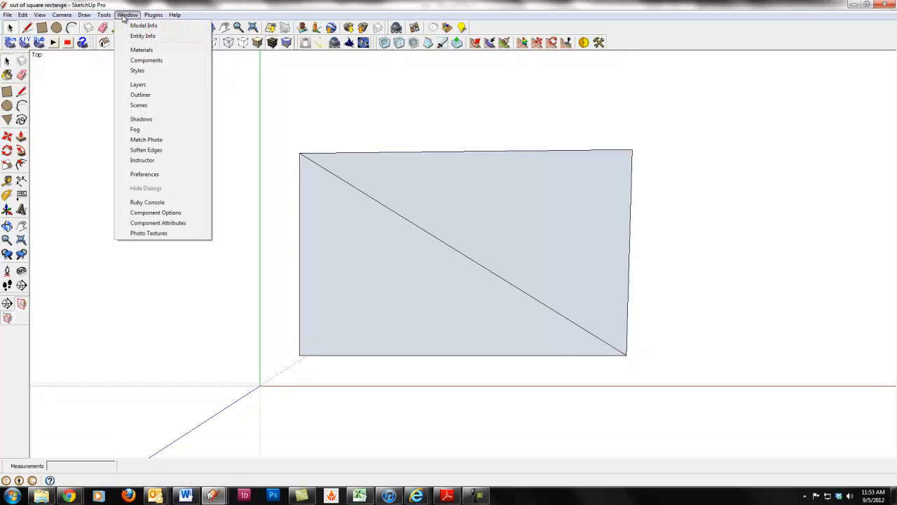
left_click(138, 85)
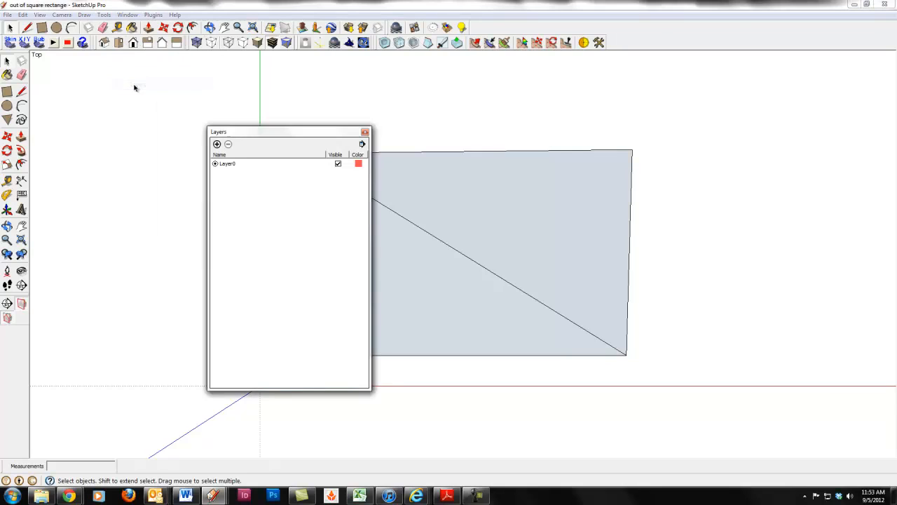
left_click(216, 144)
type("hidden lines")
Assign the diagonal edge to the "hidden lines" layer and turn off that layer's visibility
left_click(415, 226)
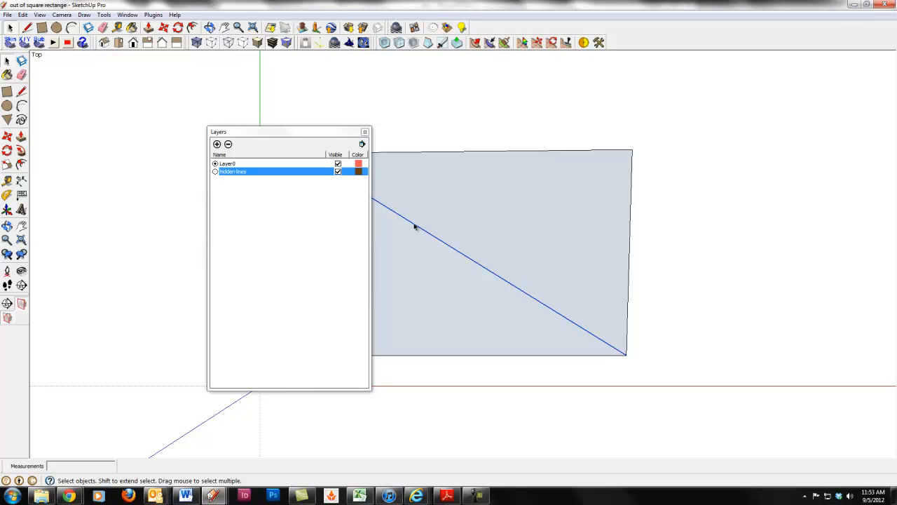
right_click(415, 226)
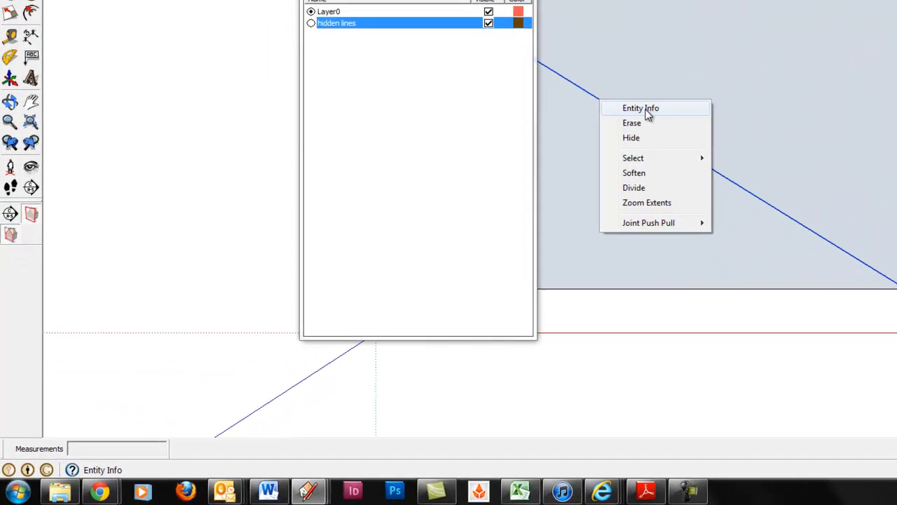
left_click(449, 230)
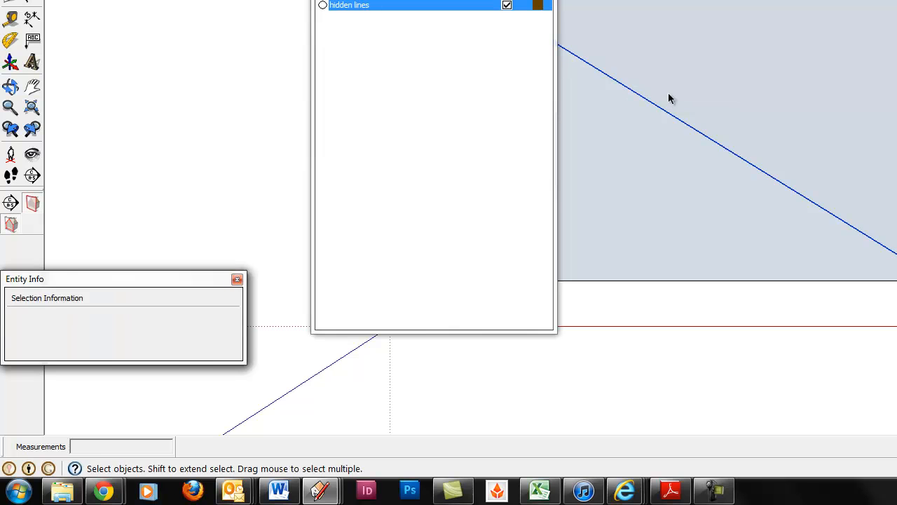
left_click(227, 319)
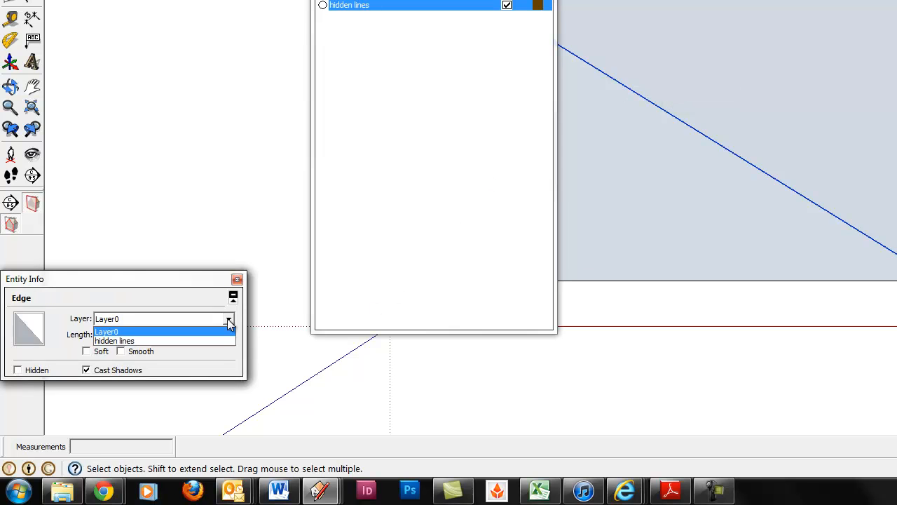
left_click(218, 340)
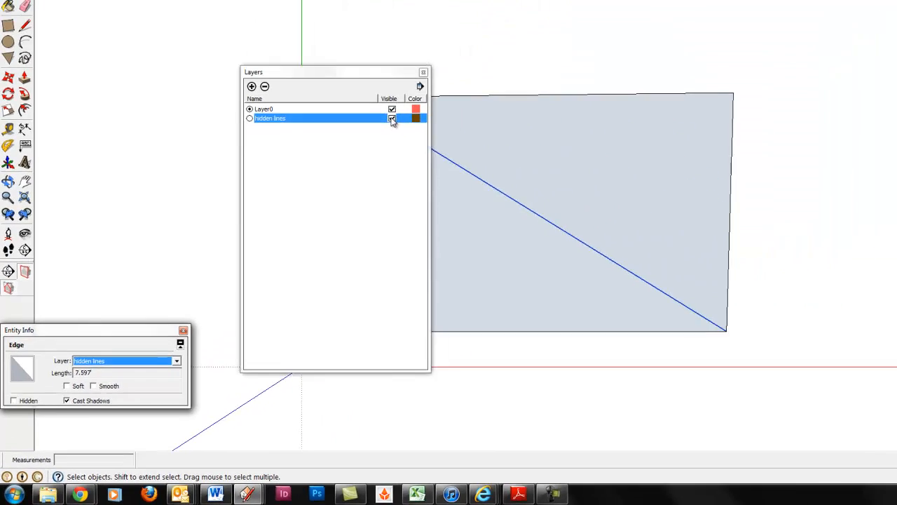
left_click(505, 6)
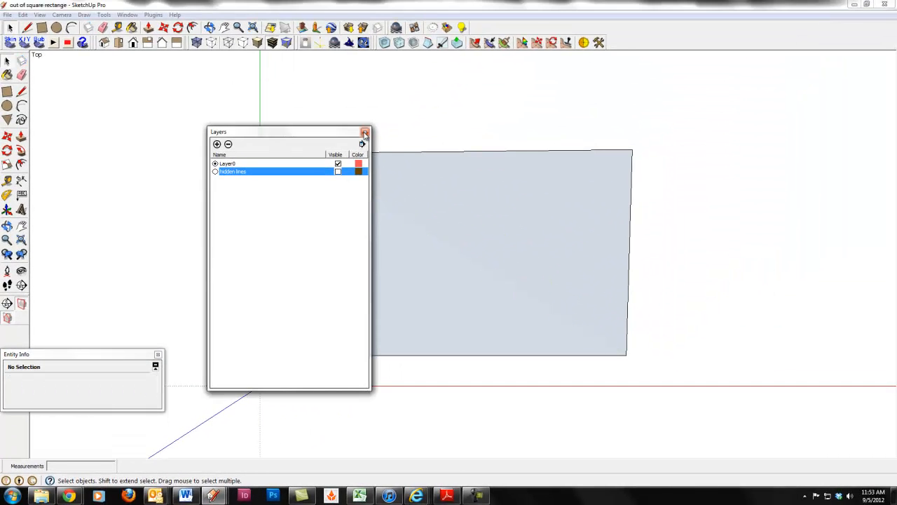
left_click(364, 133)
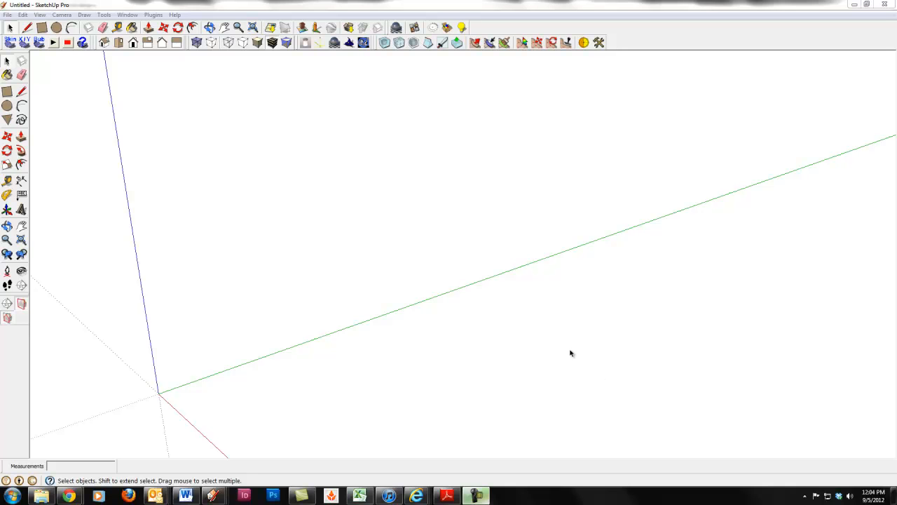
Draw a vertical rectangle about 5.5' by 8.1' standing parallel to the green axis, and undo it
left_click(7, 92)
left_click(281, 390)
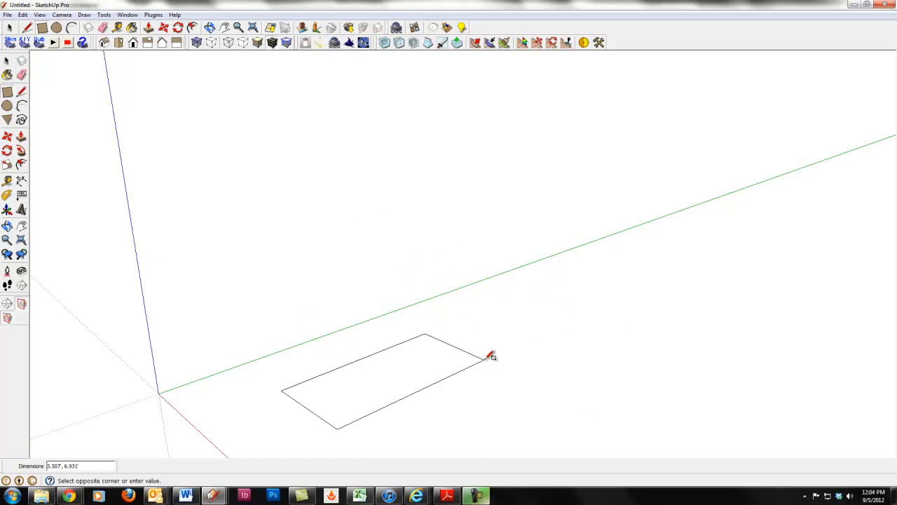
key("o")
left_click_drag(477, 364, 447, 273)
middle_click_drag(447, 273, 443, 265)
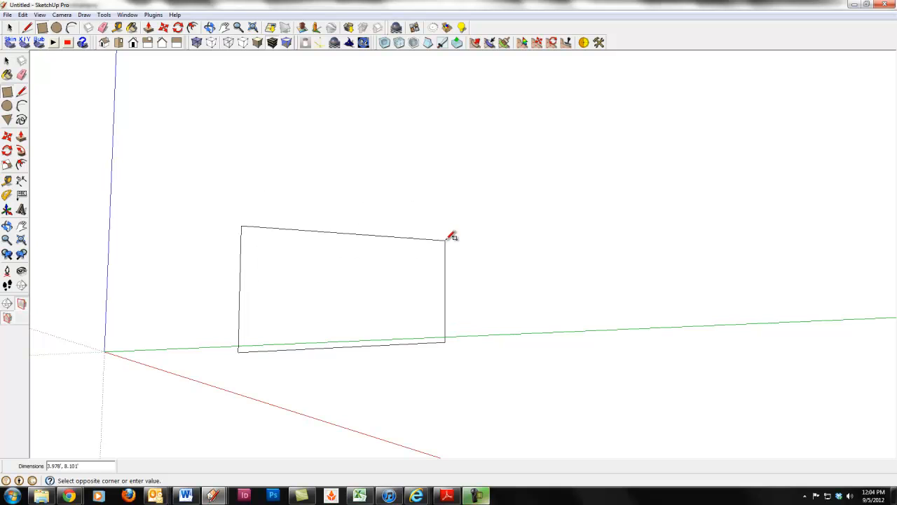
left_click(449, 199)
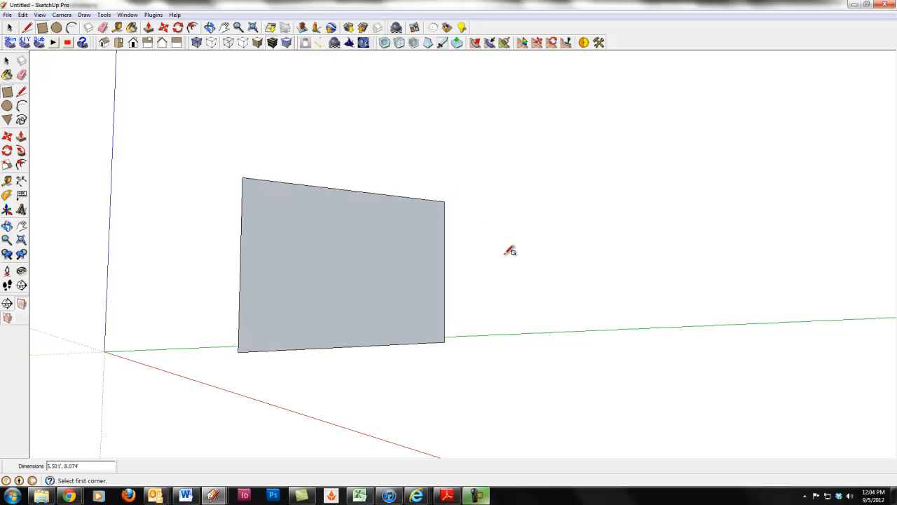
key("ctrl+z")
Draw a long, narrow rectangle flat on the ground, with its long sides parallel to the green axis
middle_click_drag(480, 288, 485, 396)
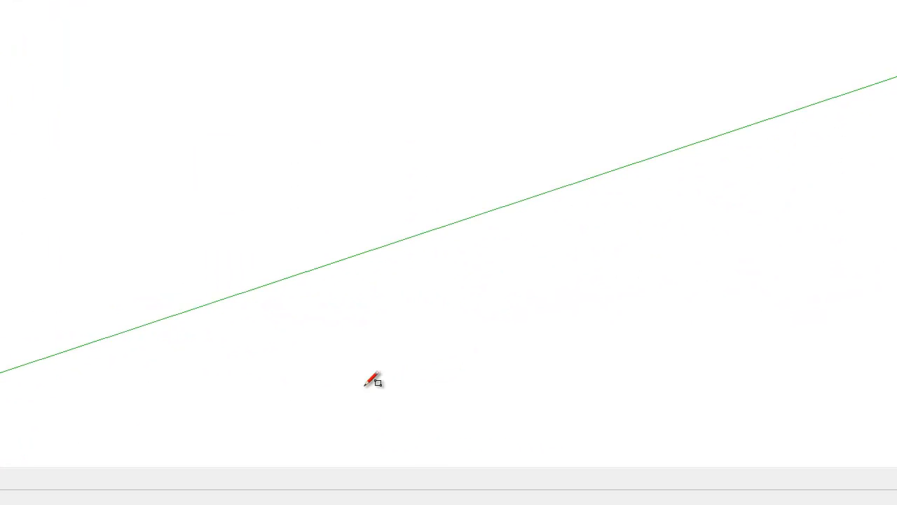
left_click(52, 410)
left_click(578, 278)
key("space")
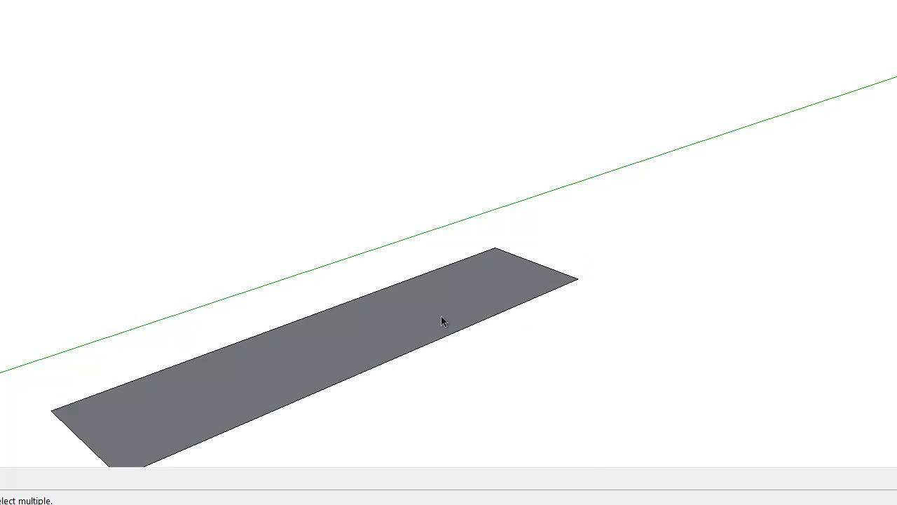
Push/Pull the ground rectangle upward into a tall box
key("p")
left_click(391, 335)
left_click(399, 54)
key("space")
Erase the box's front, side, top and bottom edges so that only the back vertical face is left
key("e")
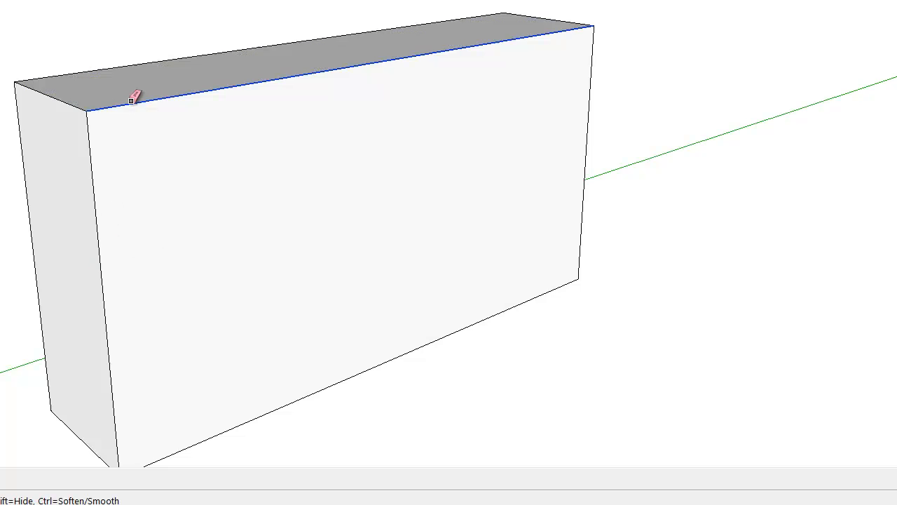
left_click(136, 100)
left_click(97, 210)
left_click(90, 437)
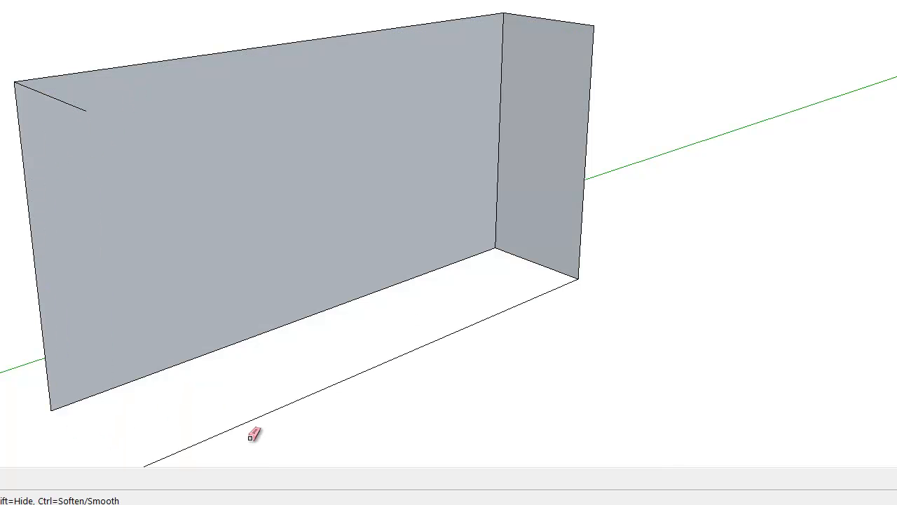
left_click(468, 325)
left_click(529, 252)
left_click(568, 245)
left_click(553, 41)
left_click(74, 105)
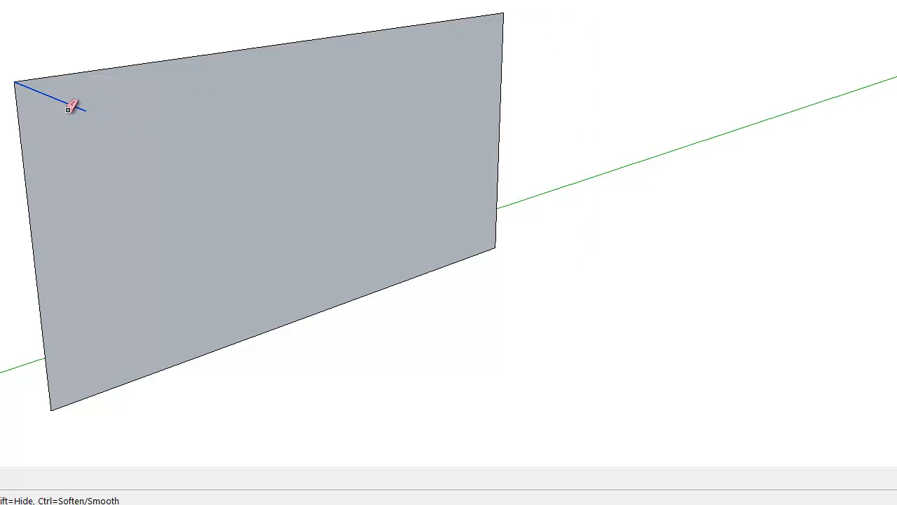